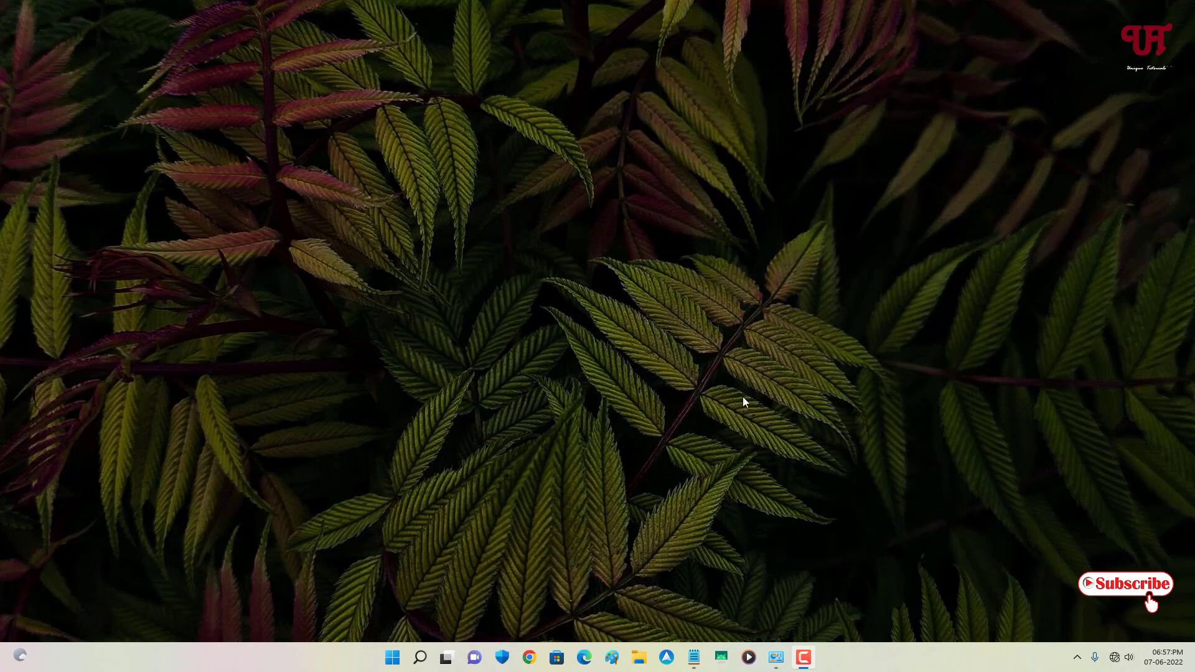
Step: Close the temporary Notepad window and the Control Panel Security and Maintenance window, leaving the desktop
{"action": "left_click", "coordinate": [776, 658]}
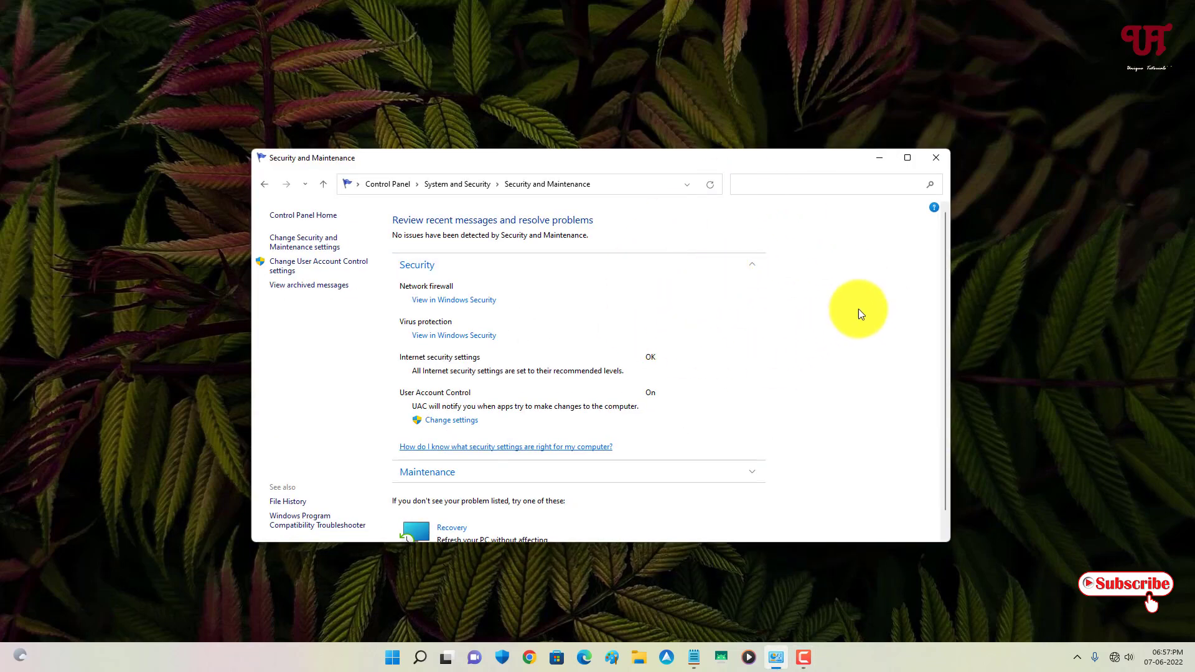
{"action": "scroll", "coordinate": [869, 342], "scroll_direction": "down", "scroll_amount": 1}
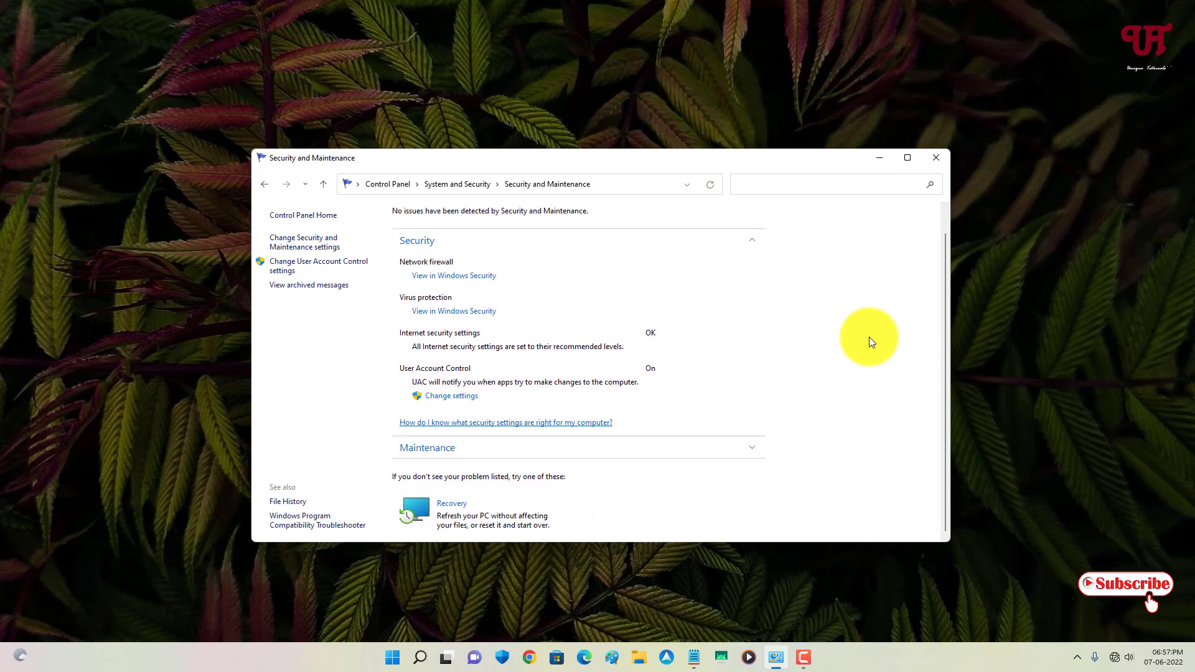
{"action": "scroll", "coordinate": [869, 337], "scroll_direction": "up", "scroll_amount": 1}
{"action": "scroll", "coordinate": [870, 337], "scroll_direction": "down", "scroll_amount": 1}
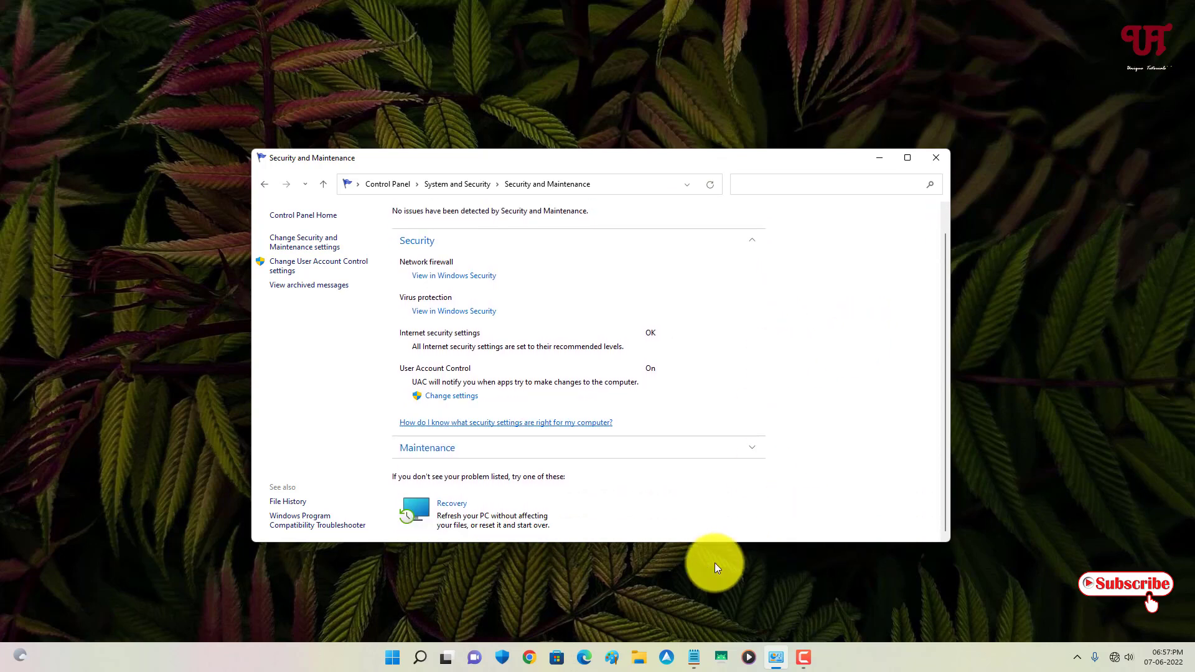
{"action": "left_click", "coordinate": [694, 657]}
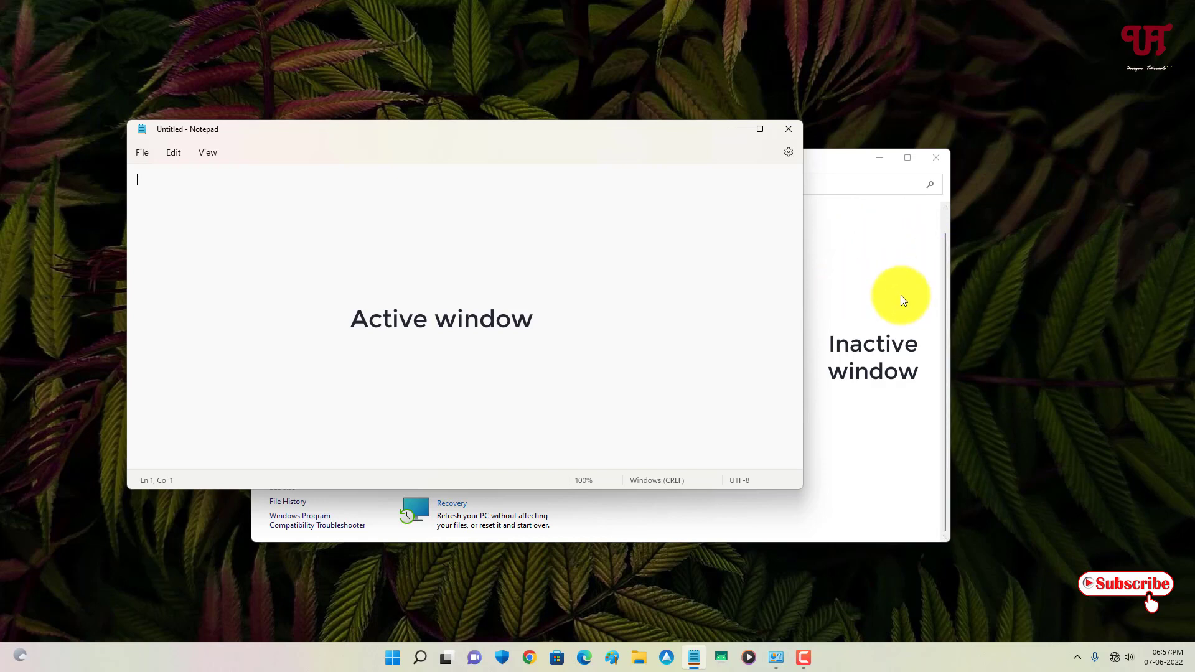
{"action": "mouse_move", "coordinate": [944, 317]}
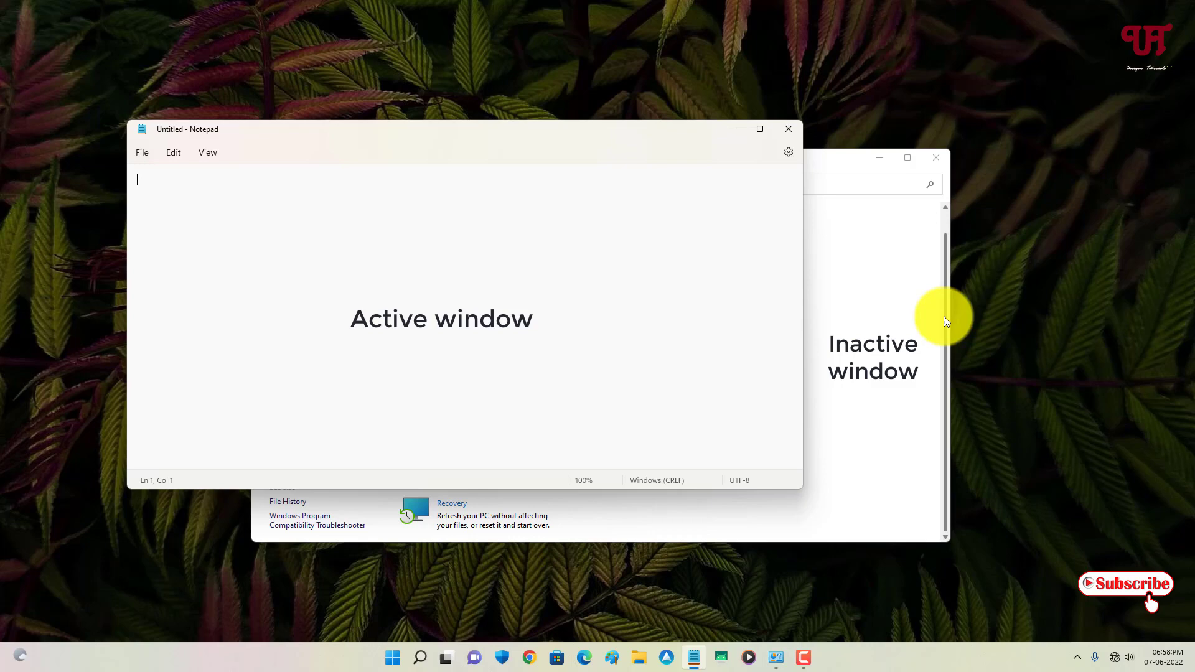
{"action": "left_click", "coordinate": [793, 129]}
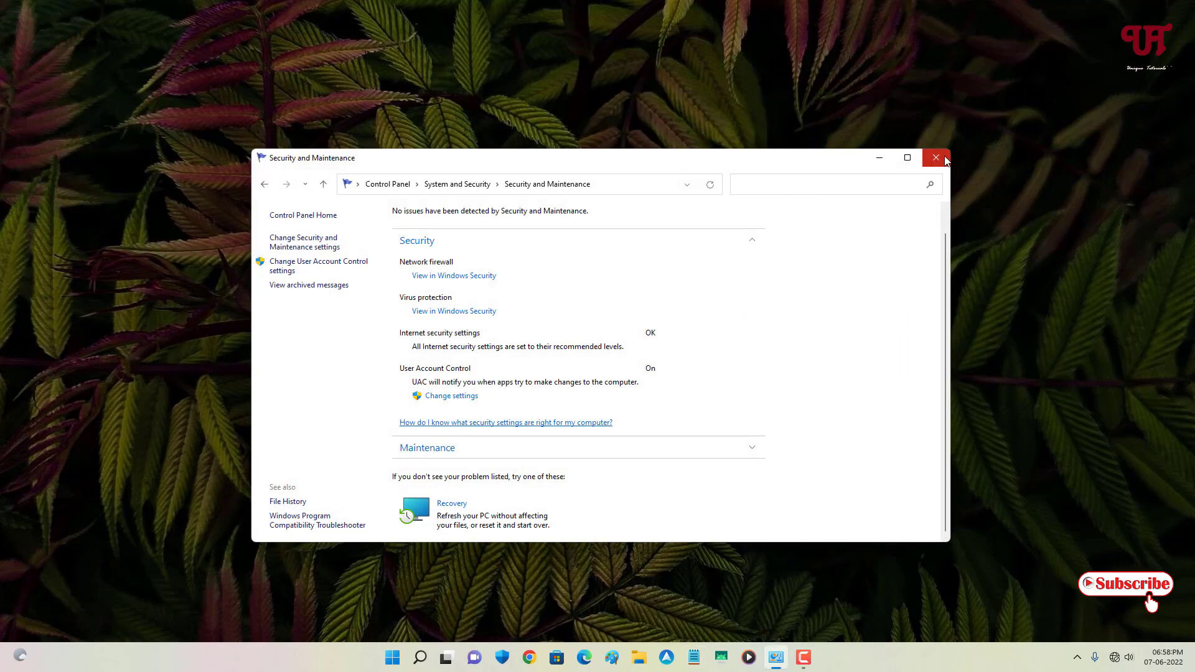
{"action": "left_click", "coordinate": [936, 158]}
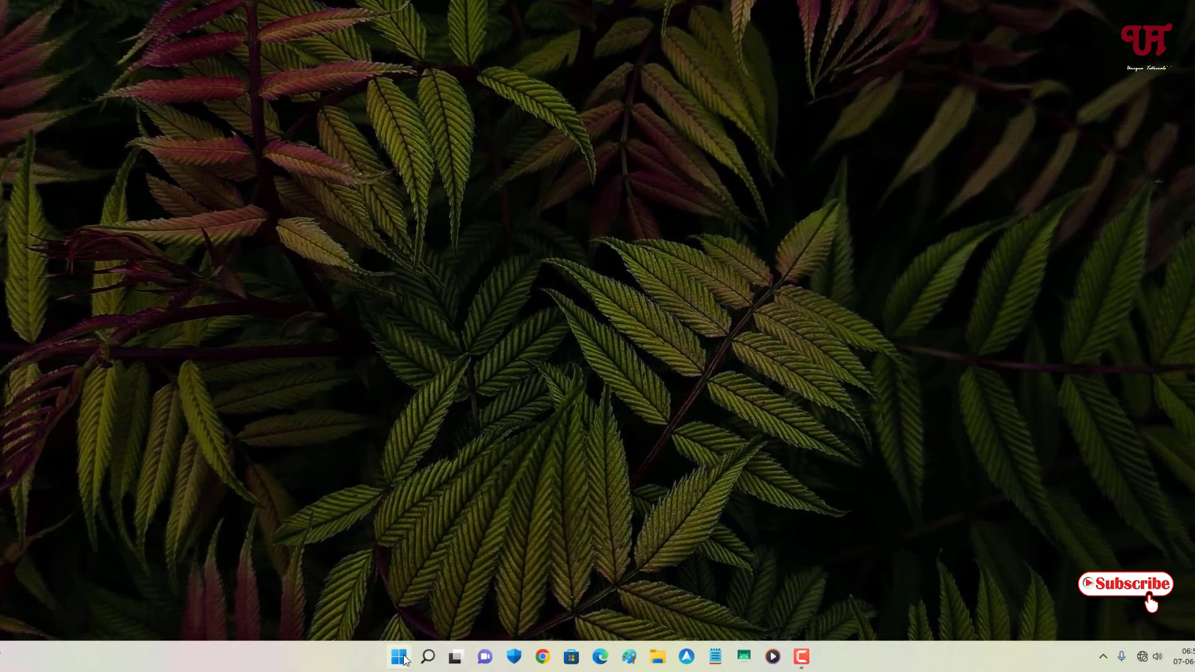
Step: Launch the Settings app from the Start menu's pinned apps
{"action": "left_click", "coordinate": [405, 657]}
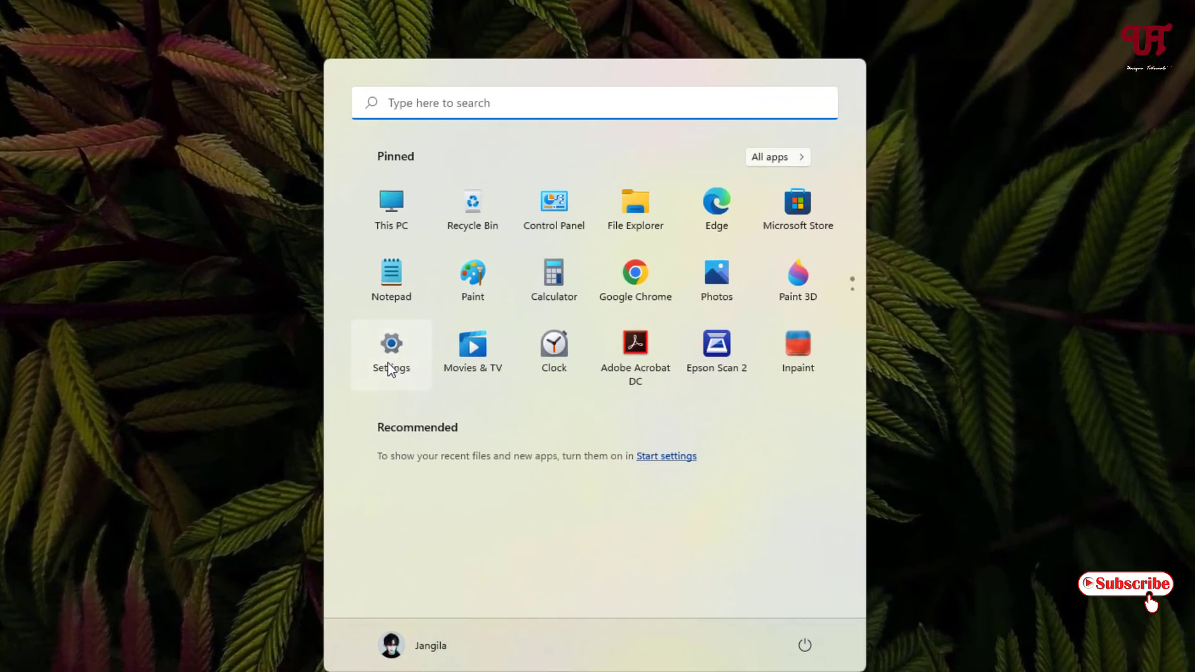
{"action": "left_click", "coordinate": [408, 320]}
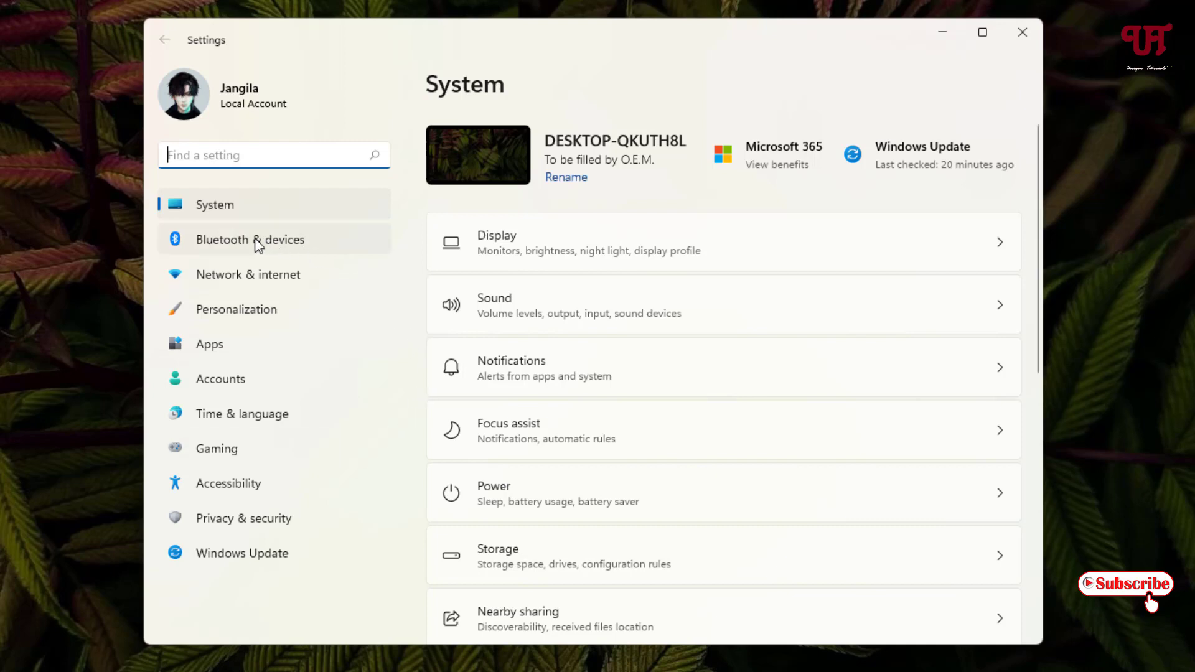
Step: Go to the Bluetooth & devices section of Settings
{"action": "left_click", "coordinate": [193, 247]}
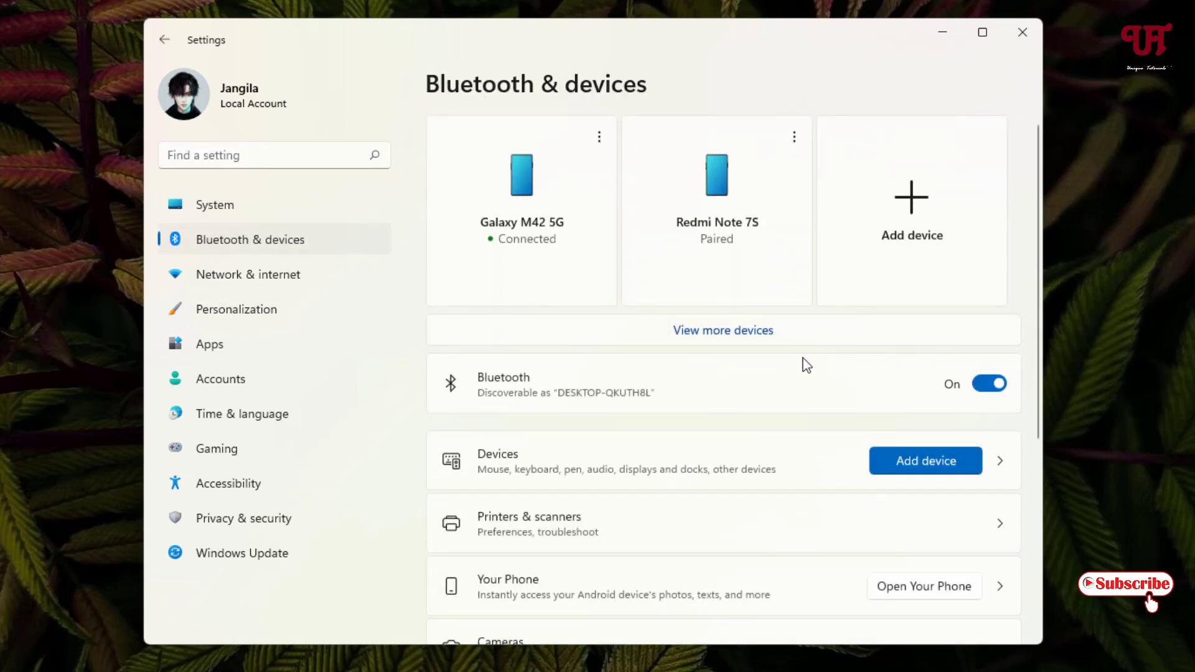
{"action": "scroll", "coordinate": [806, 365], "scroll_direction": "down", "scroll_amount": 3}
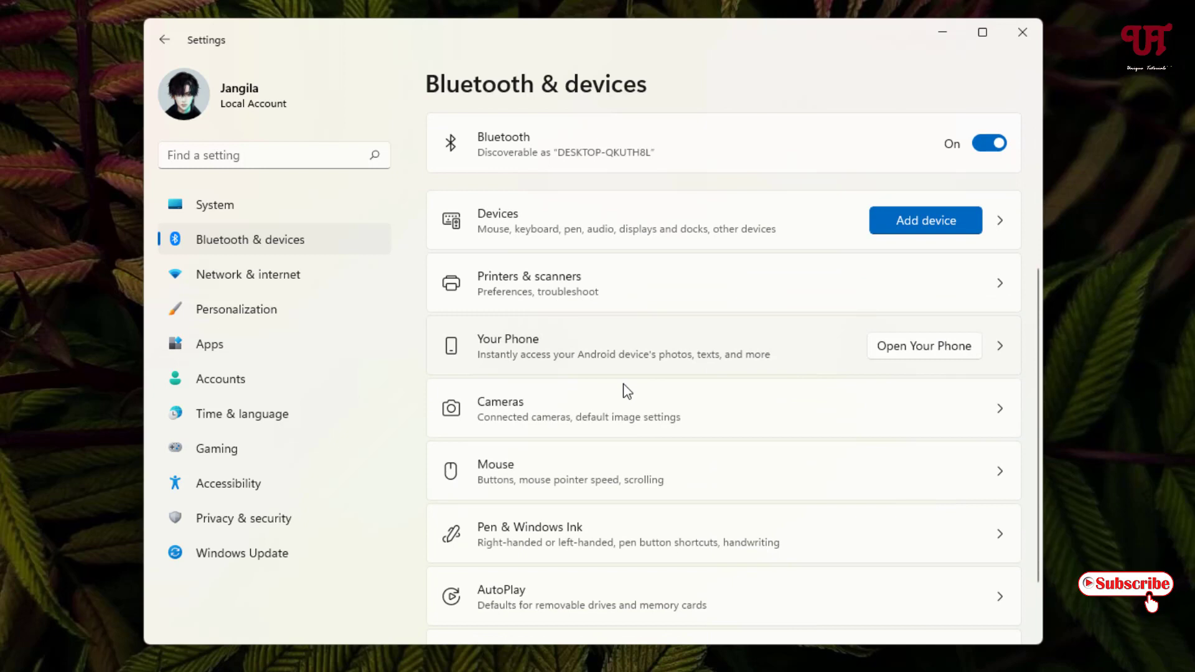
Step: On the Mouse page, turn 'Scroll inactive windows when hovering over them' On
{"action": "left_click", "coordinate": [516, 481]}
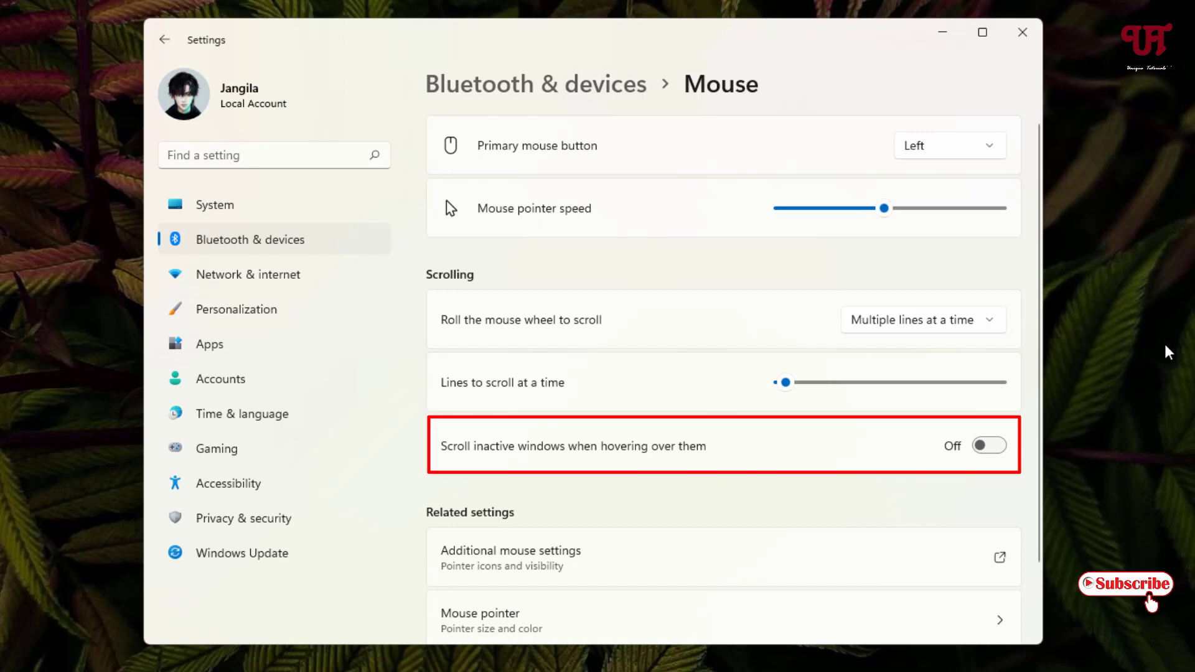
{"action": "left_click", "coordinate": [991, 449]}
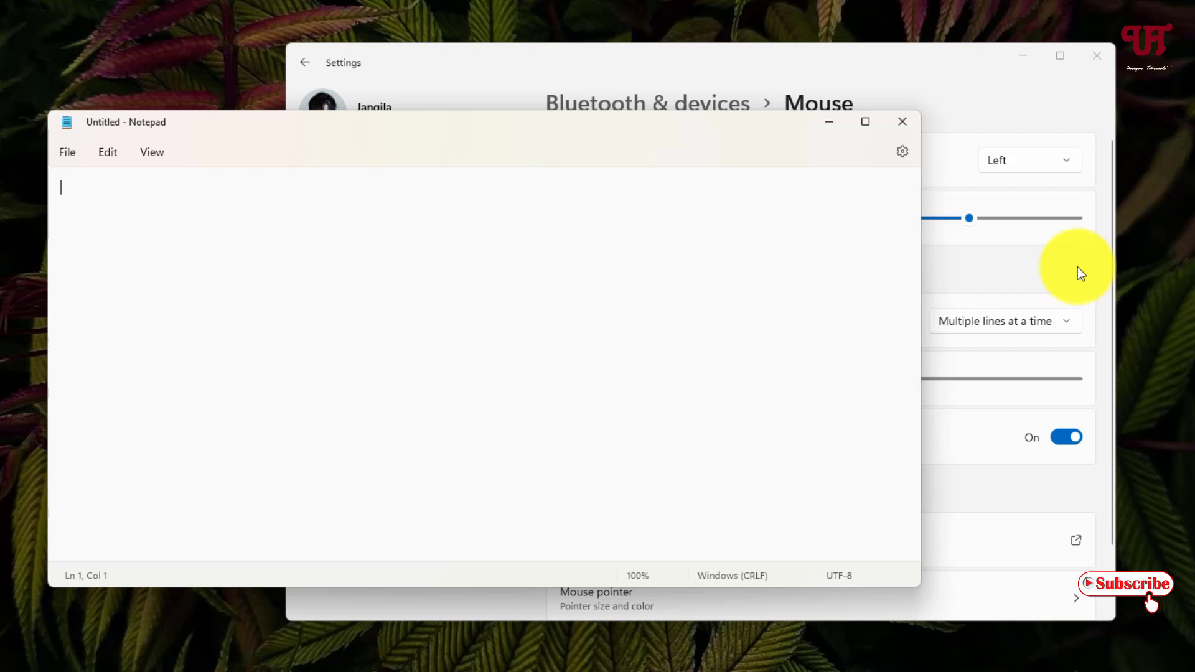
{"action": "scroll", "coordinate": [1078, 267], "scroll_direction": "down", "scroll_amount": 2}
{"action": "scroll", "coordinate": [1077, 267], "scroll_direction": "up", "scroll_amount": 1}
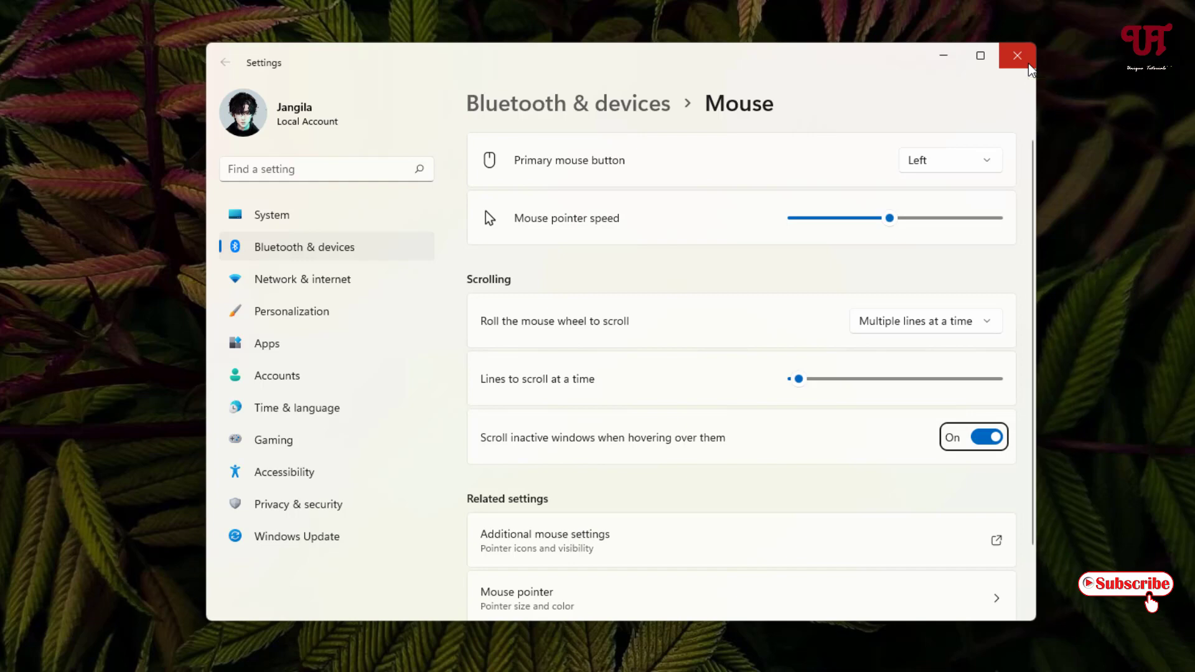
Step: Close the Settings window, keeping inactive-window hover scrolling On
{"action": "left_click", "coordinate": [1029, 67]}
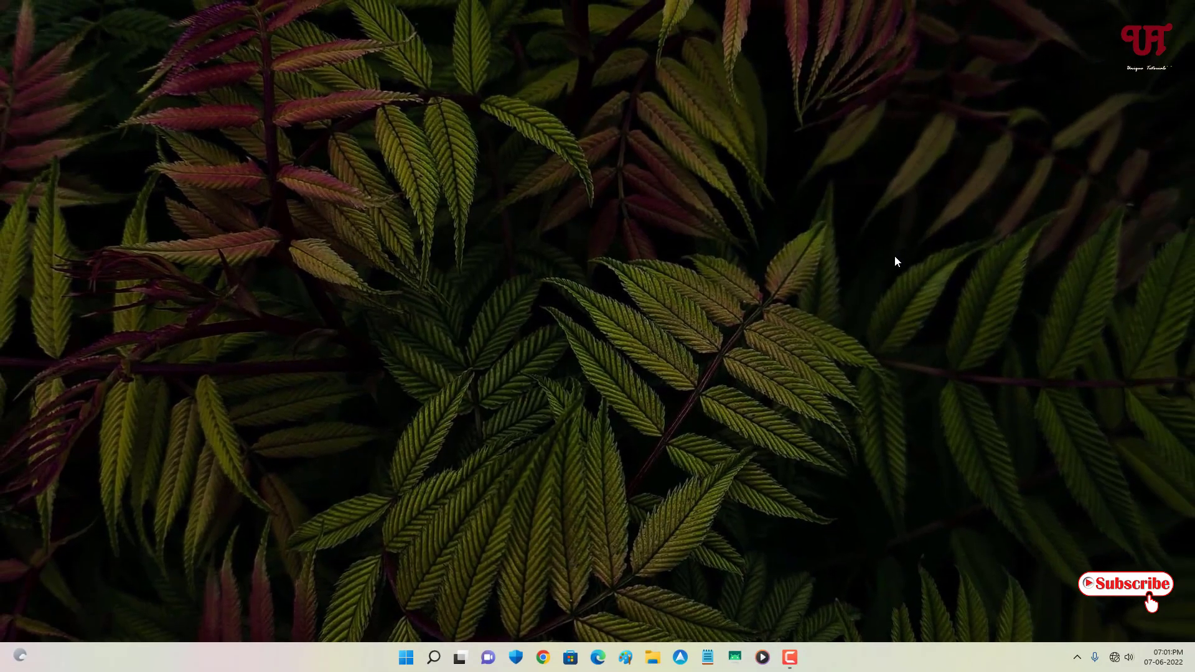